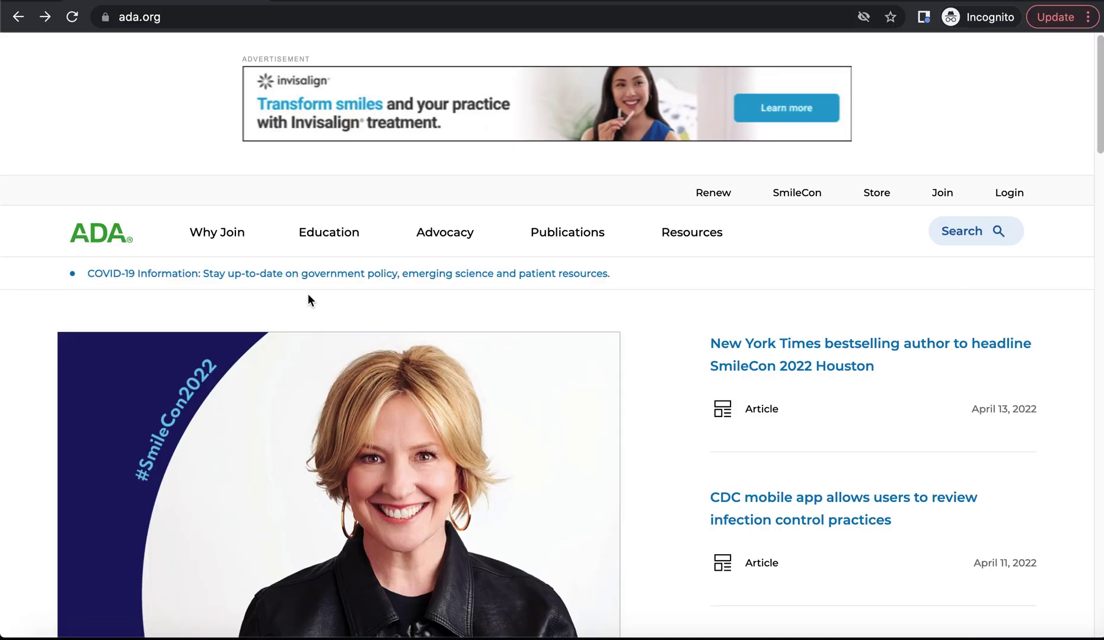
Open the DENTPIN page from the Education menu and go to its Sign In page
left_click(319, 239)
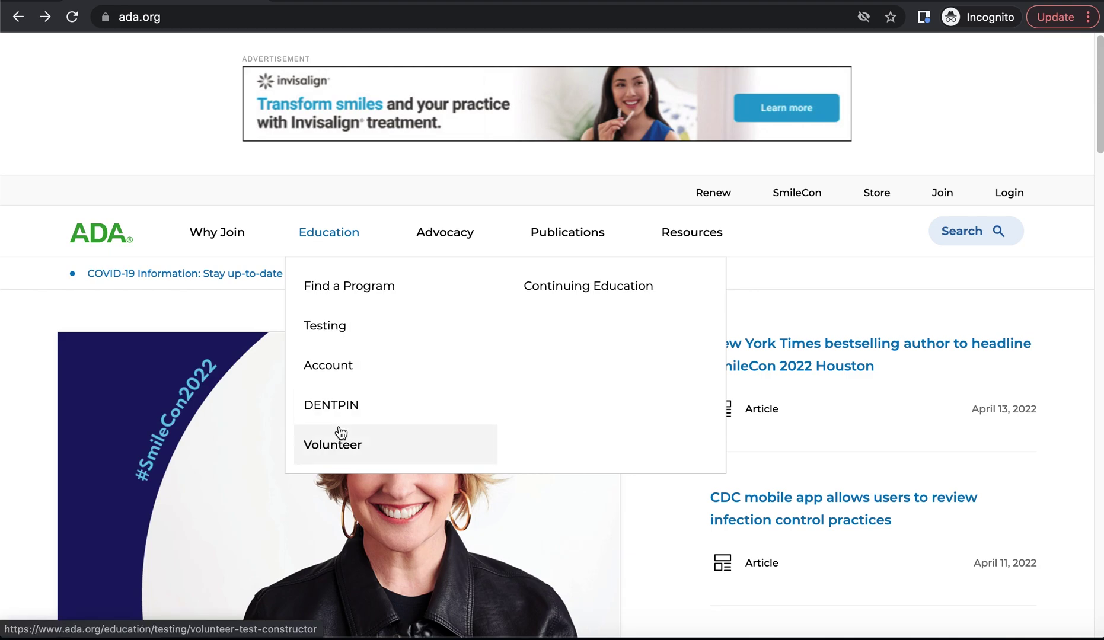
left_click(335, 408)
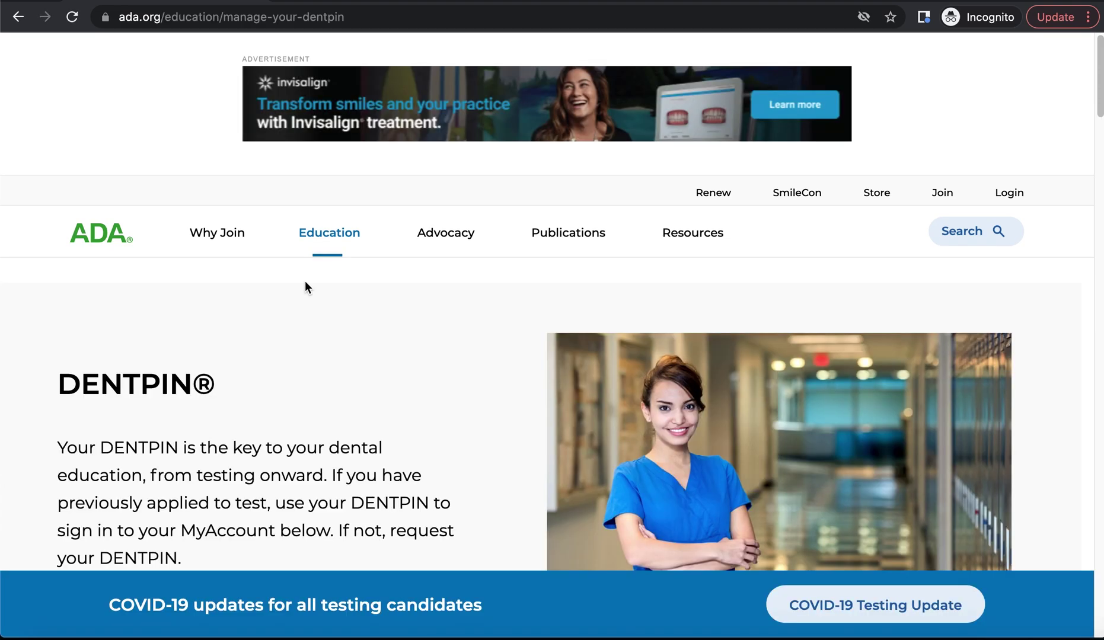
scroll(443, 409, "down", 3)
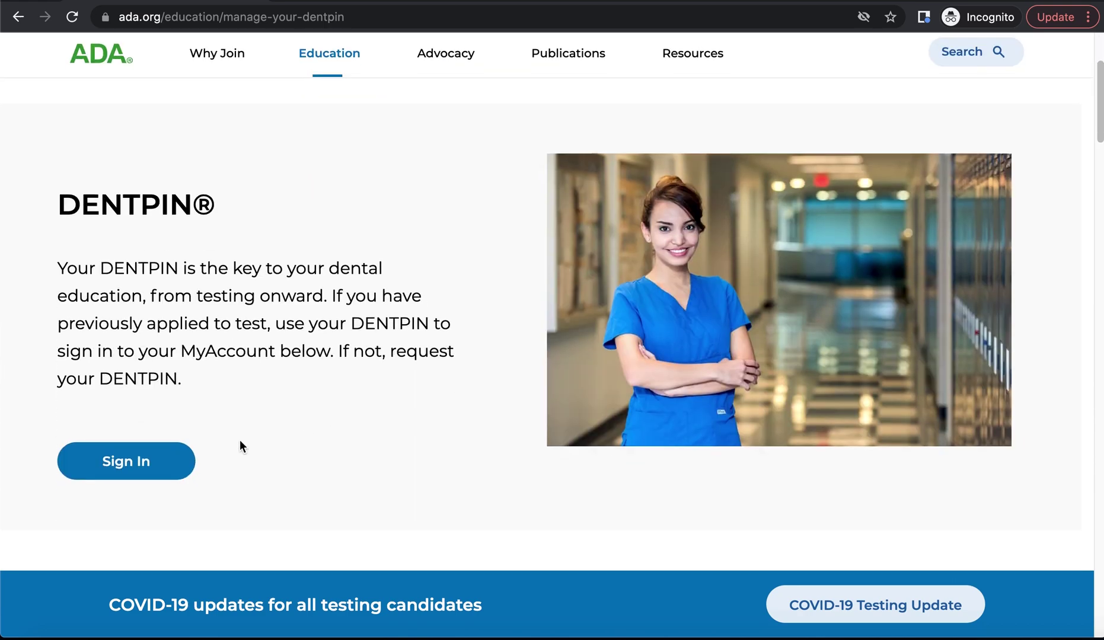
left_click(173, 459)
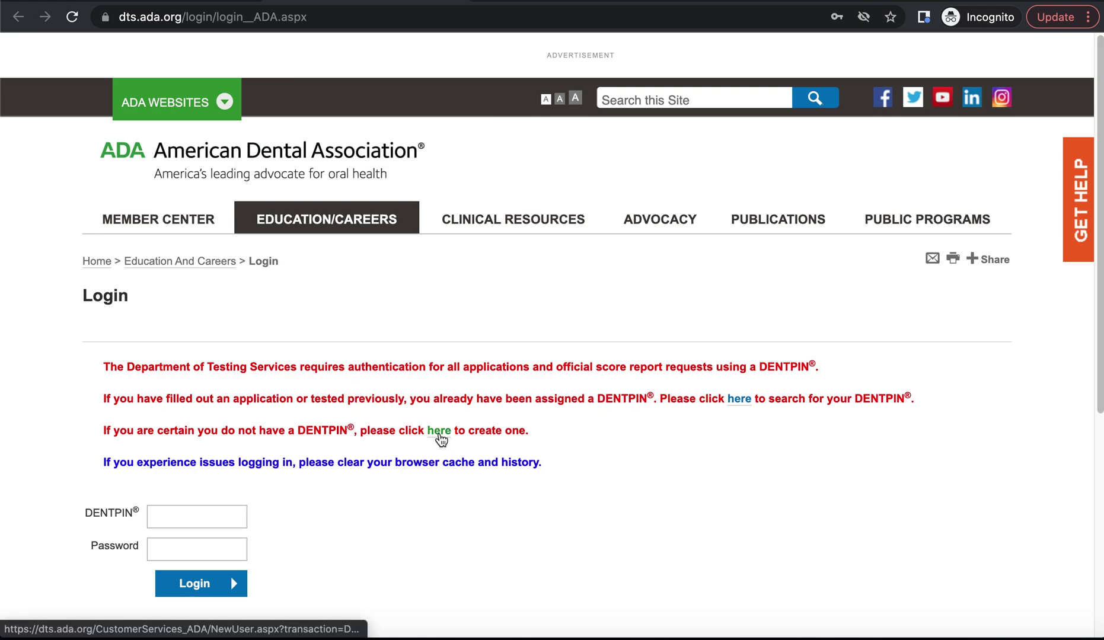
Open the Create New DENTPIN form and read through it, including the ID-matching warning
left_click(439, 432)
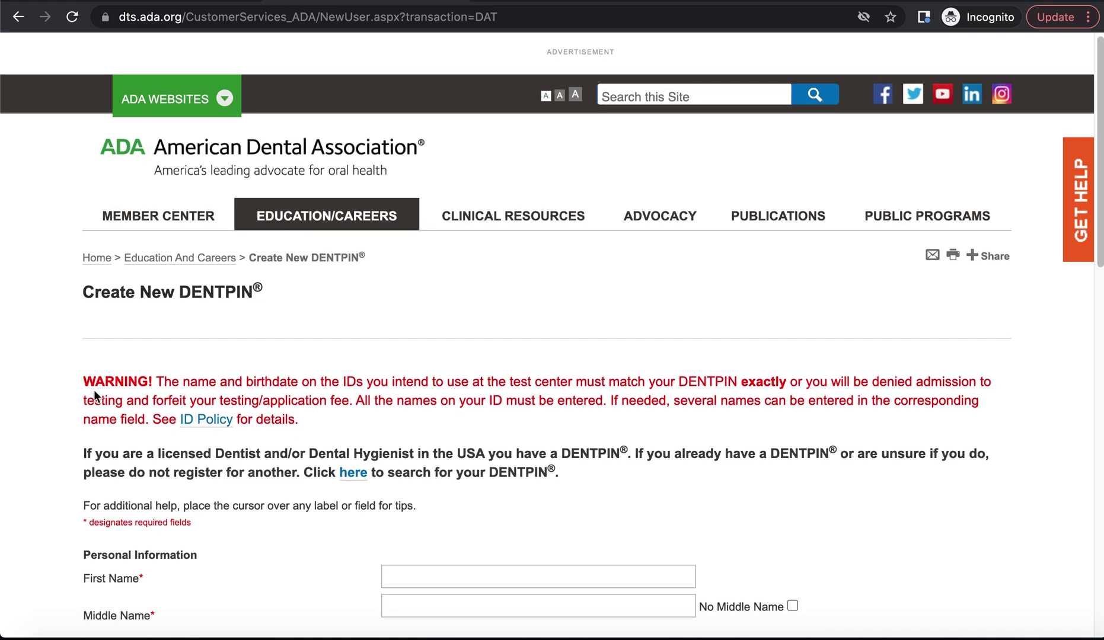
left_click_drag(85, 382, 314, 418)
left_click(316, 416)
scroll(1096, 330, "down", 3)
left_click_drag(1096, 330, 1097, 481)
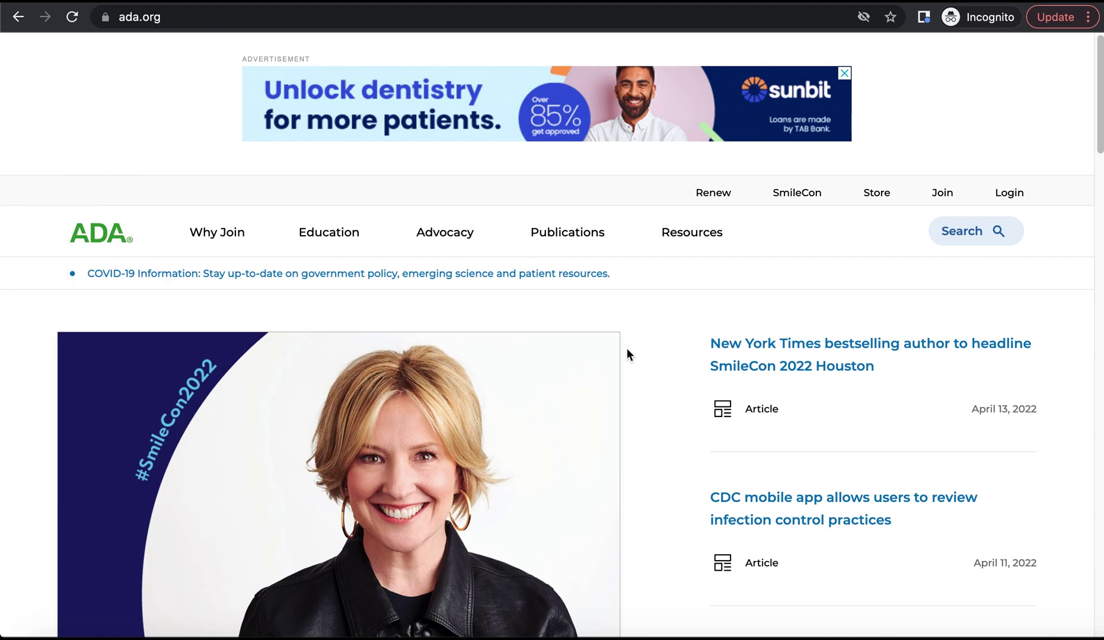
Go via Education > Testing to the DENTPIN login and open the Account Summary's Applications tab
mouse_move(361, 235)
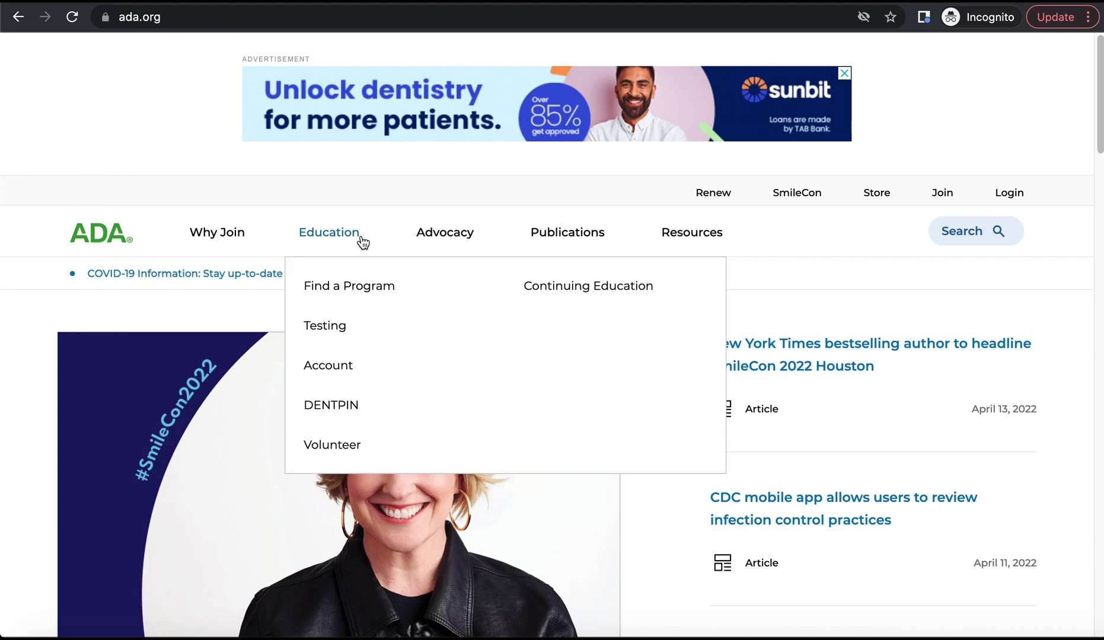
left_click(348, 343)
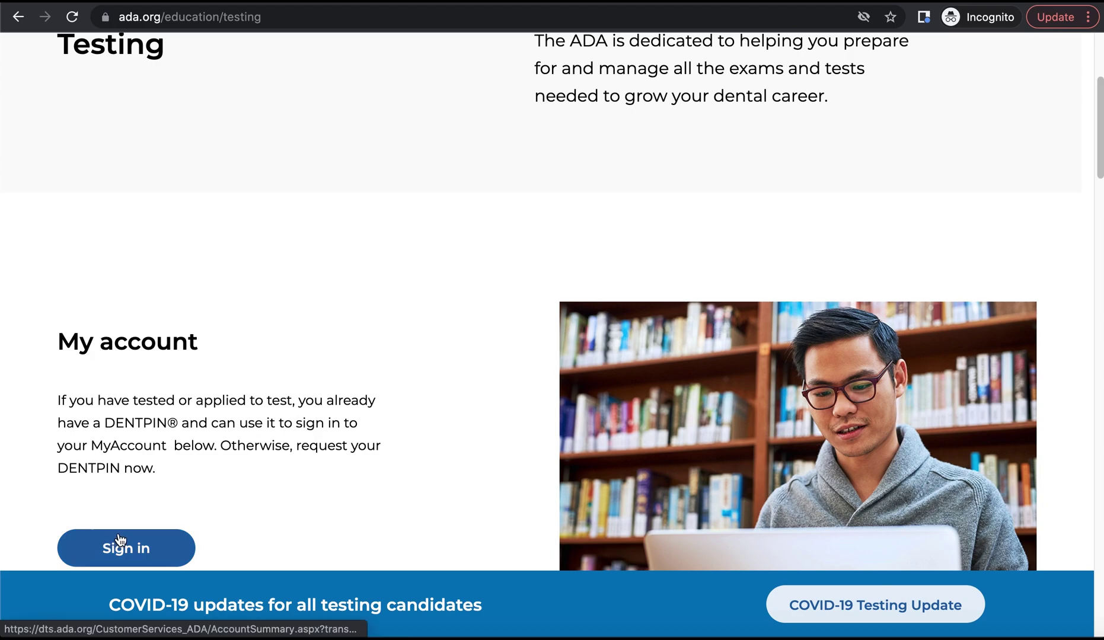
left_click(119, 541)
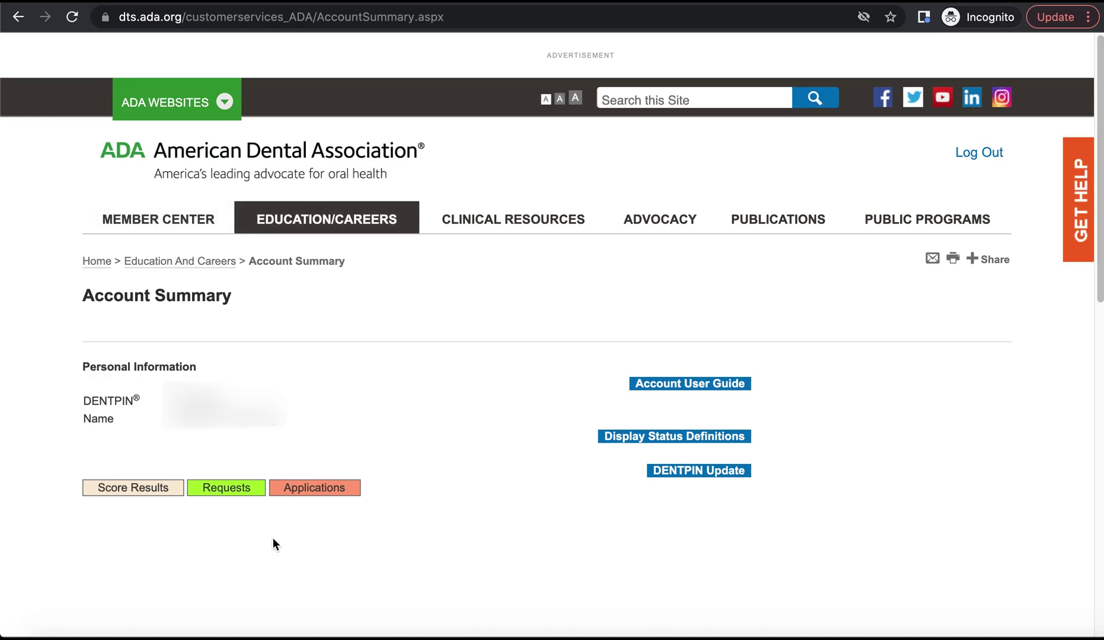
left_click(306, 492)
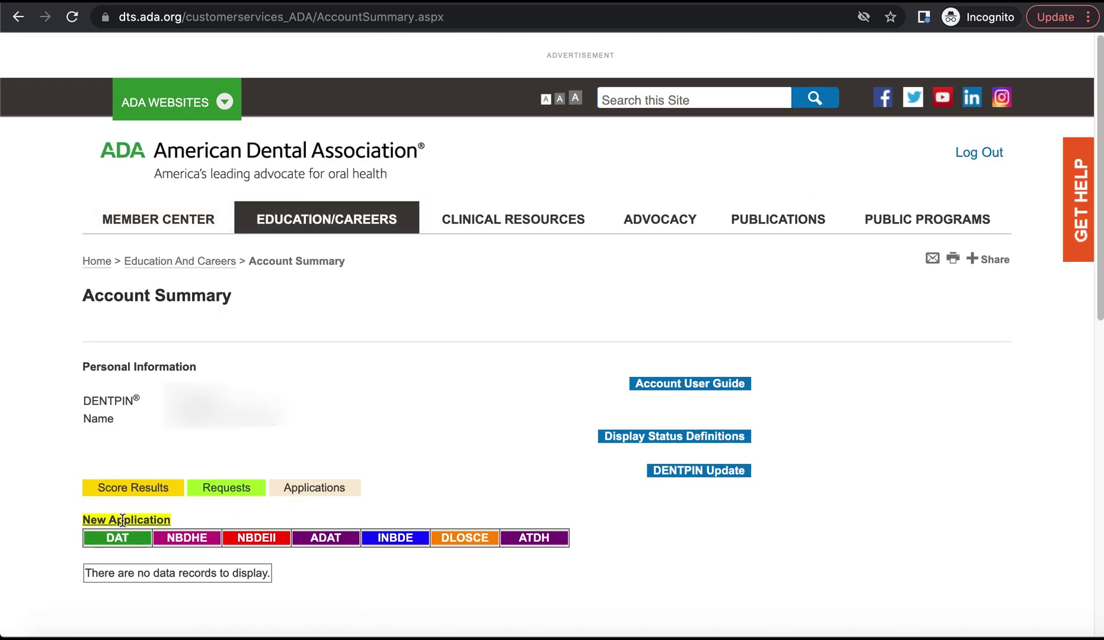
Start a new DAT application and accept the eligibility acknowledgement alert
left_click(122, 540)
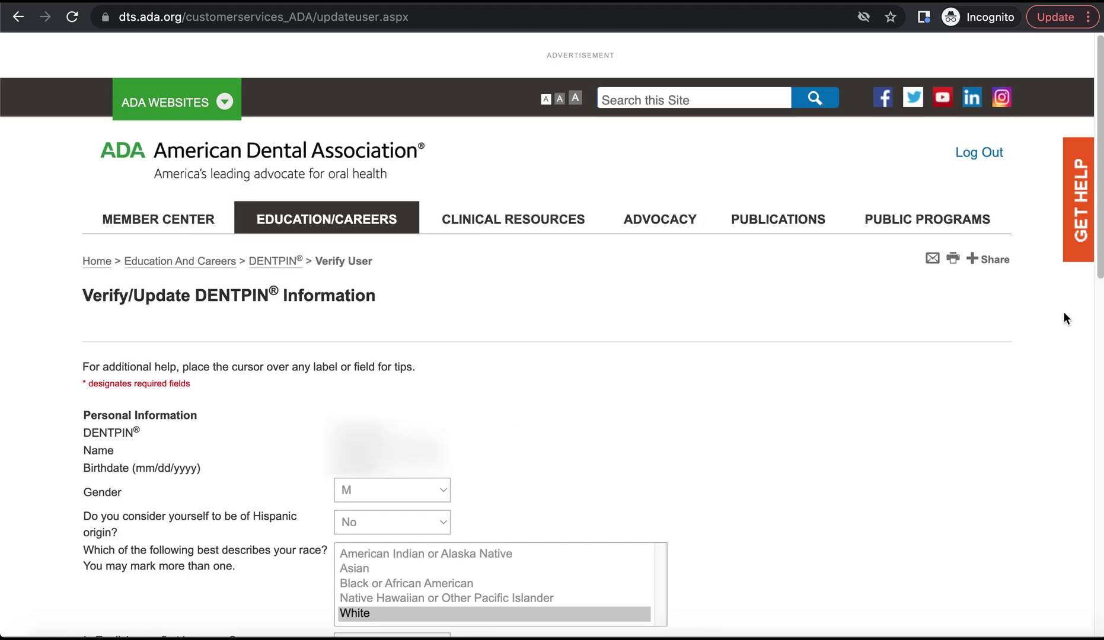
left_click_drag(1100, 192, 1098, 379)
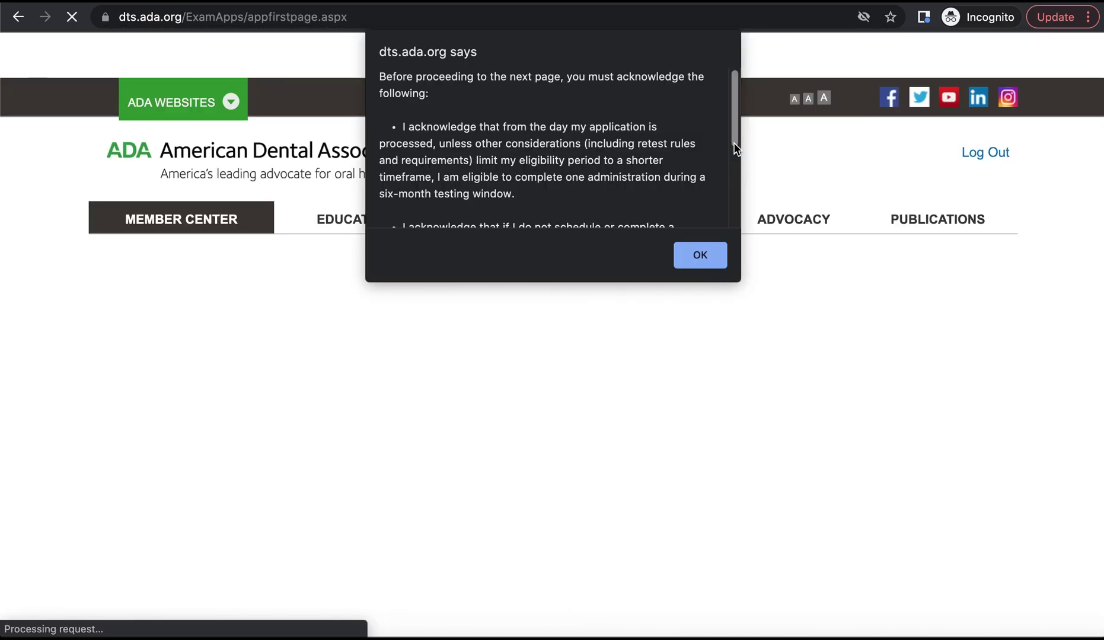
left_click_drag(734, 132, 733, 153)
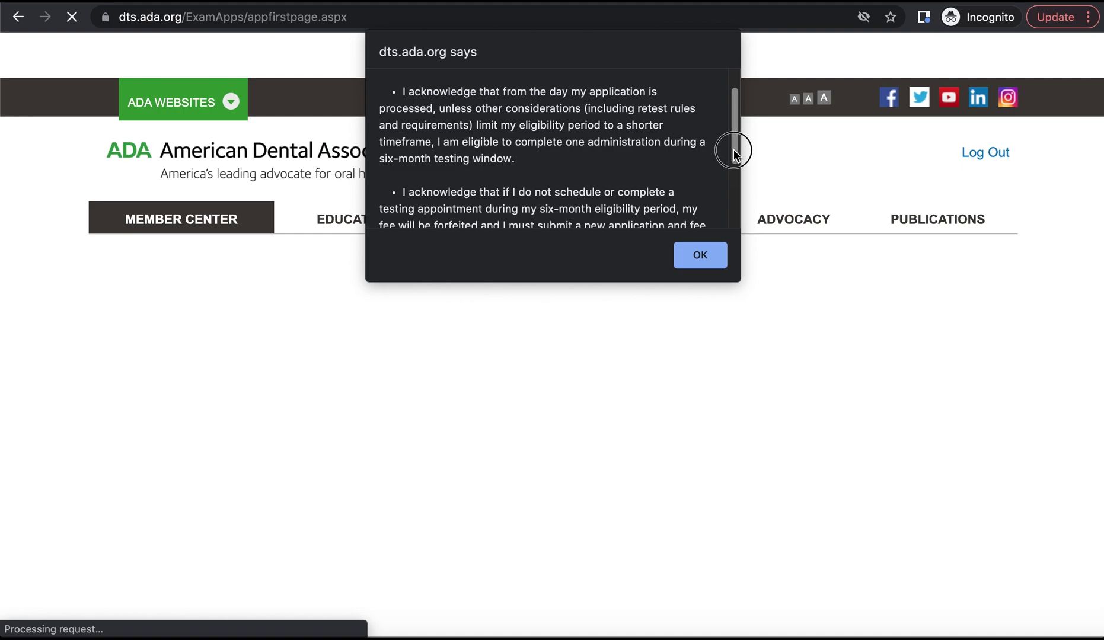
left_click_drag(734, 153, 738, 227)
left_click(695, 256)
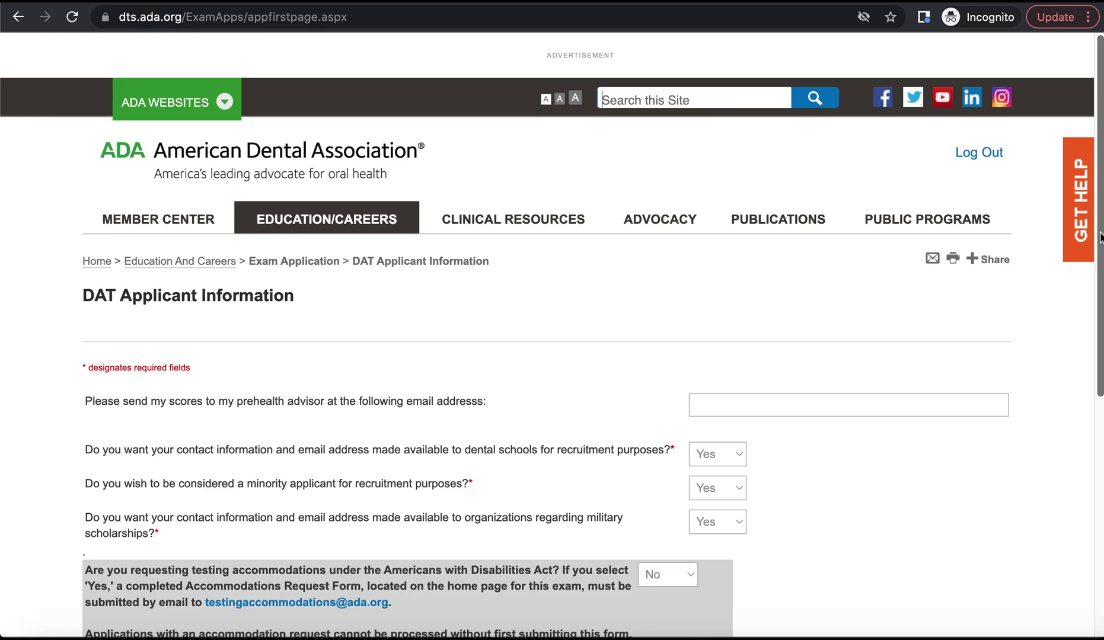
Submit the DAT Applicant Information answers to reach Dental School Selection
scroll(1100, 238, "down", 2)
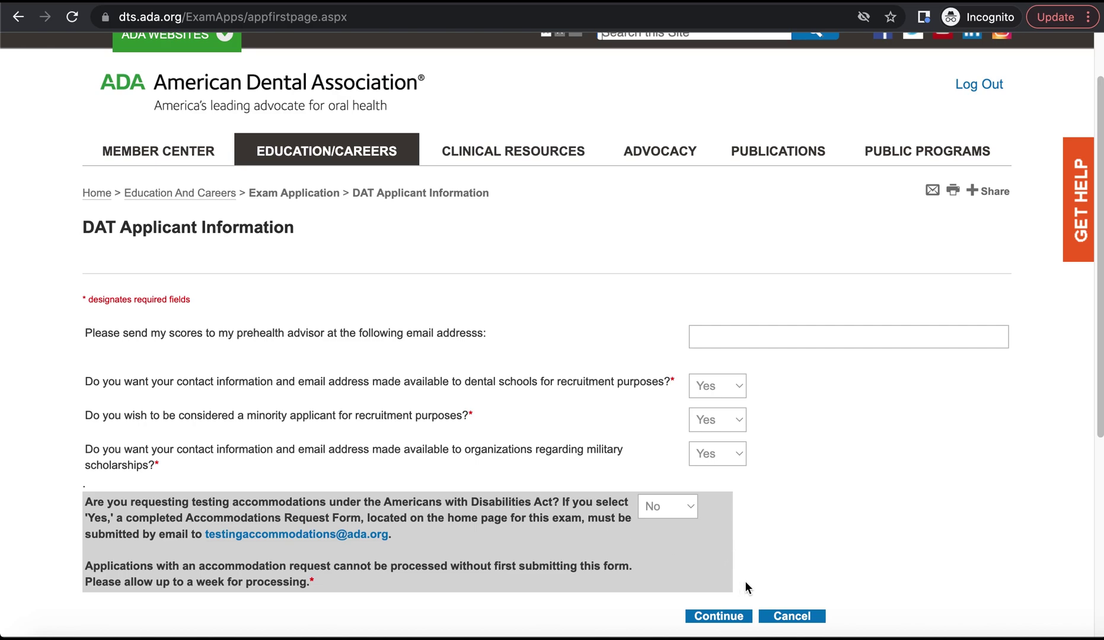
left_click(734, 618)
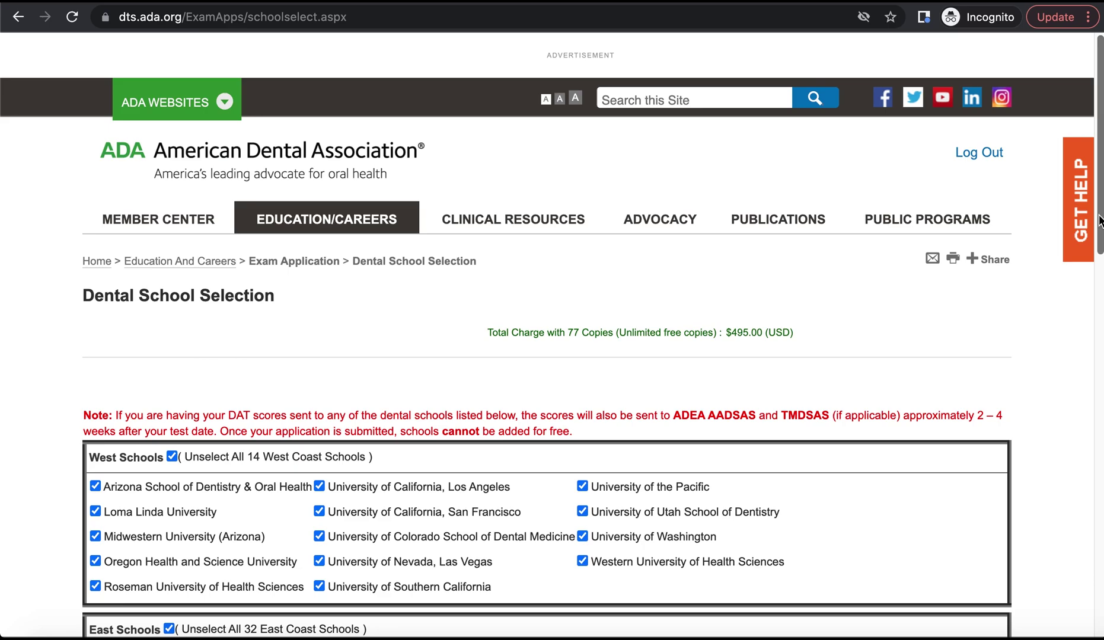
Confirm the 77 selected dental schools ($495.00) and continue past the Background Information page
left_click_drag(1098, 221, 1093, 493)
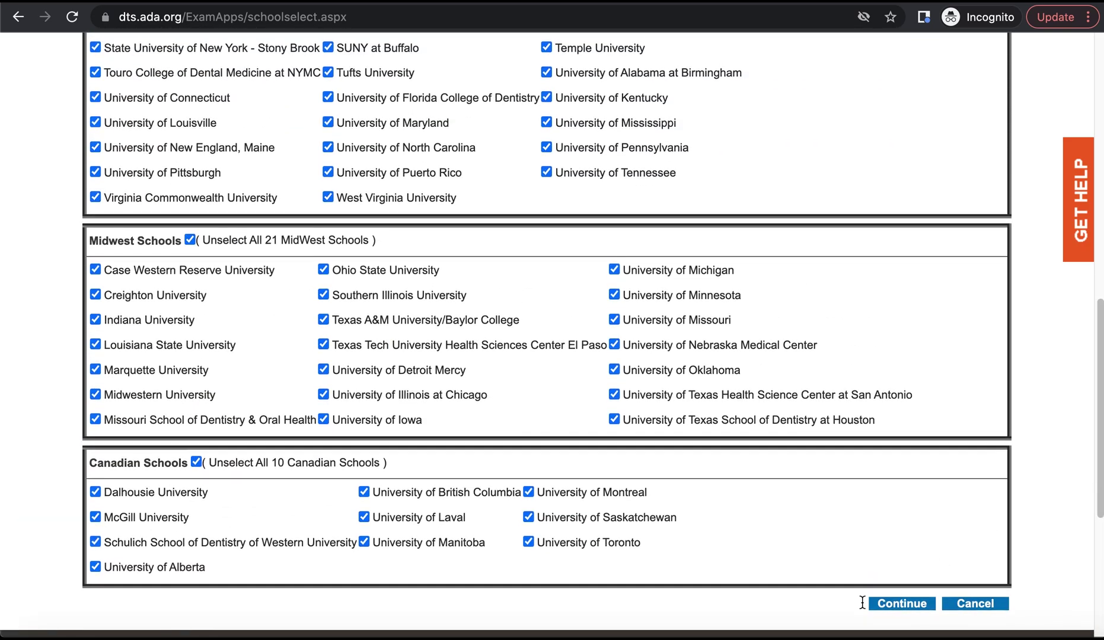
left_click(901, 604)
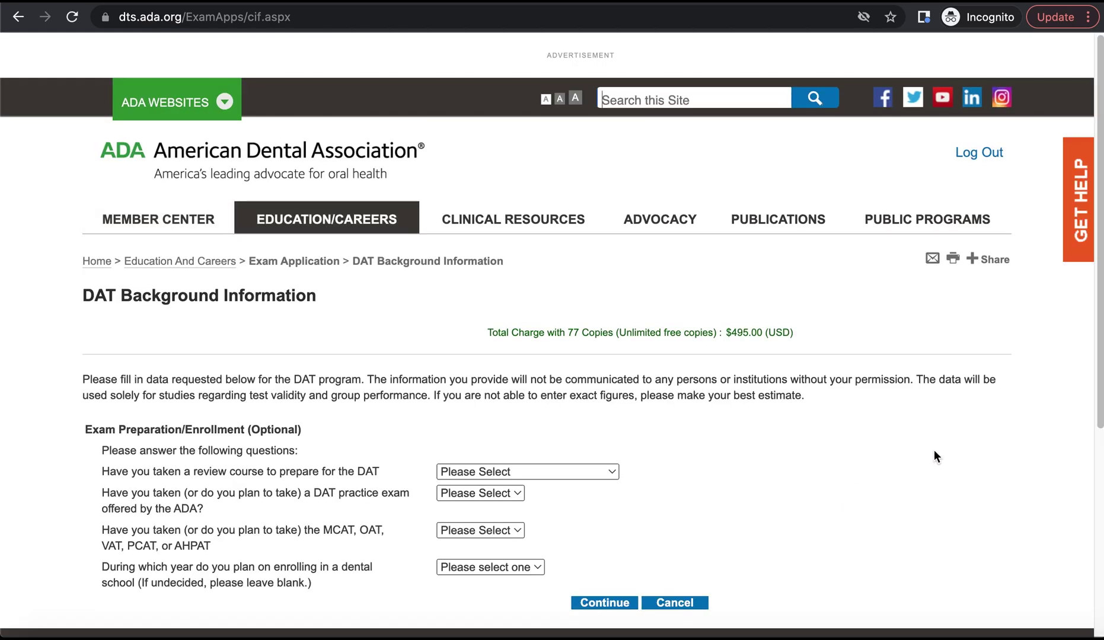
left_click(608, 509)
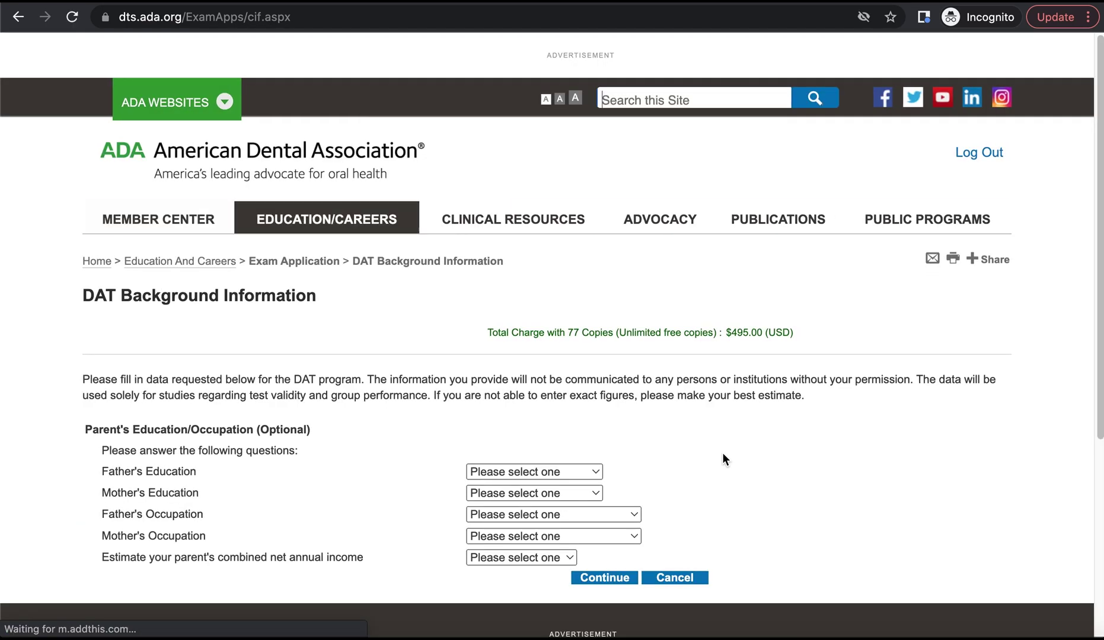
Continue past the parent background questions and the application preview
left_click(605, 578)
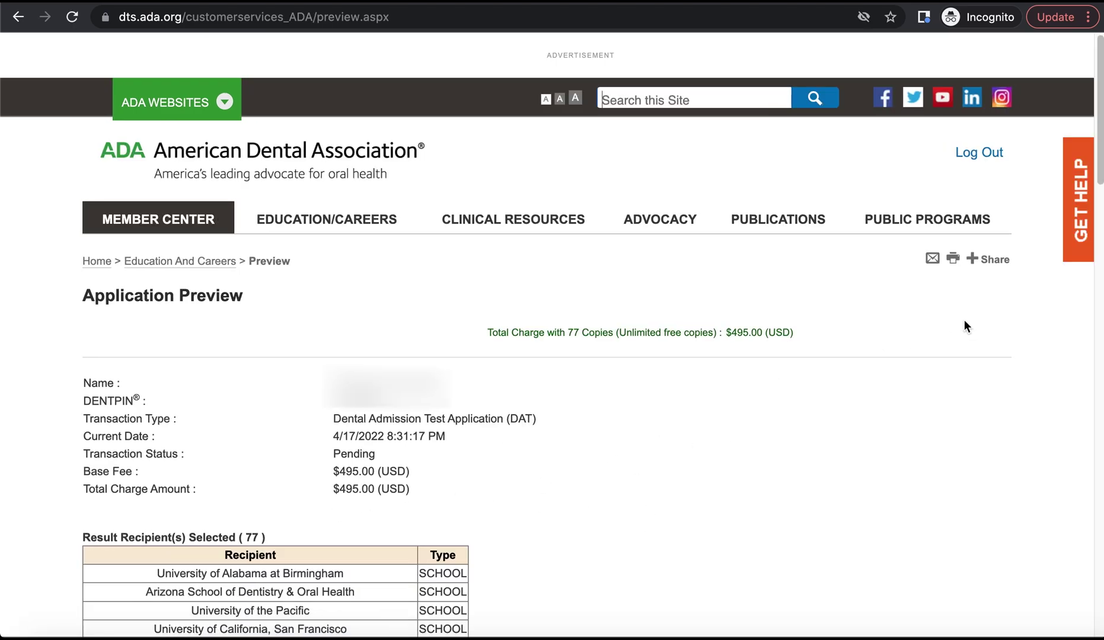
left_click_drag(1095, 172, 1092, 495)
left_click(613, 502)
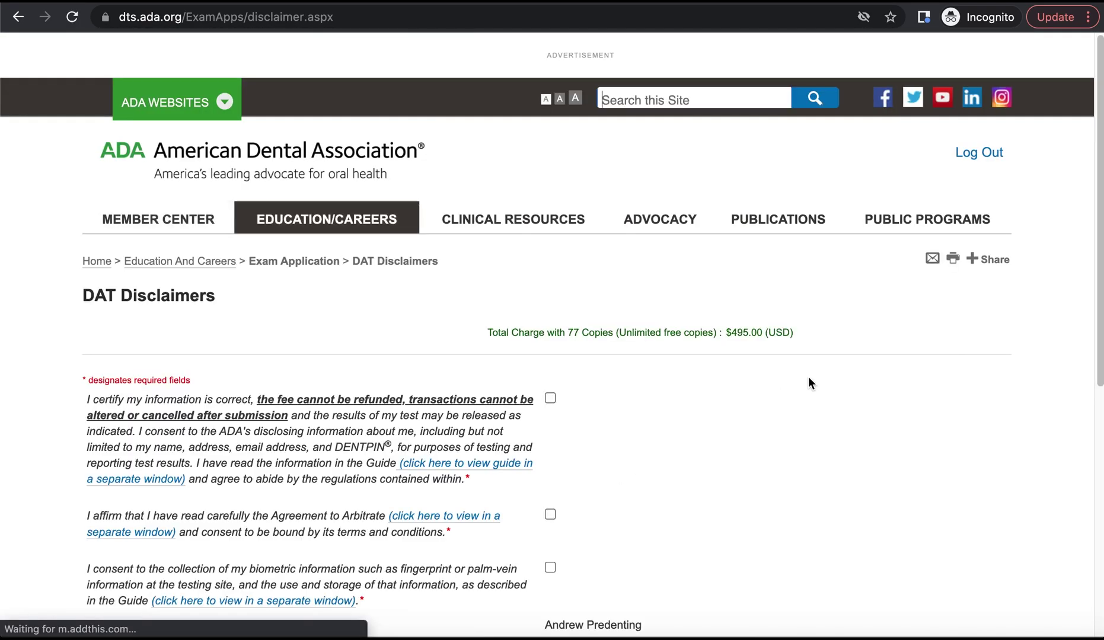
Agree to all three DAT disclaimers, including arbitration and biometric consent
left_click(550, 398)
left_click(550, 515)
left_click(550, 568)
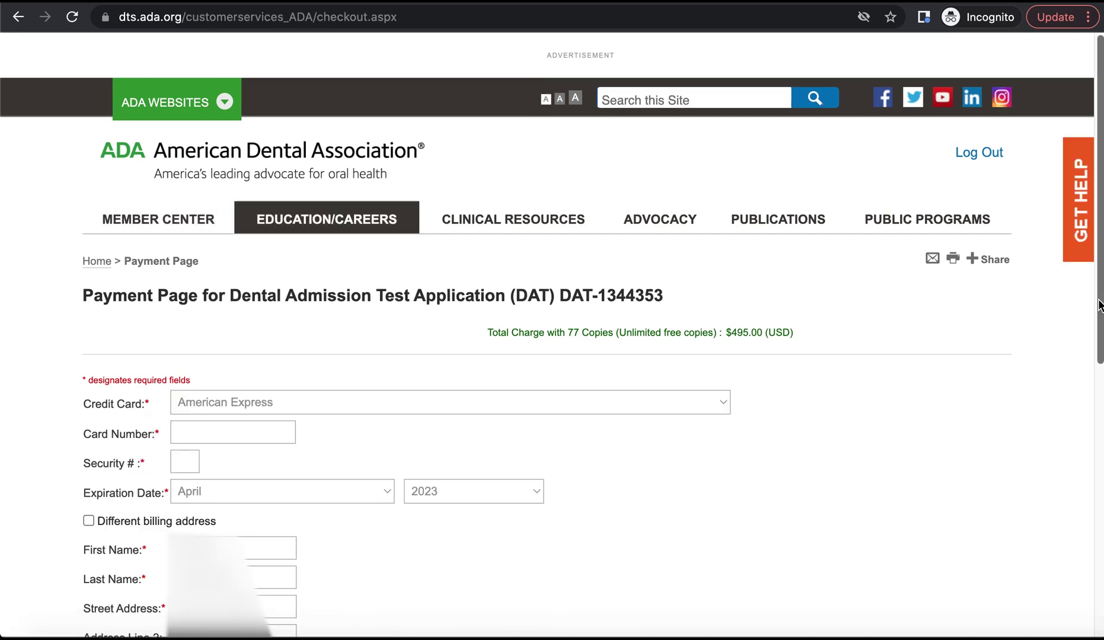
Go back from the ADA payment page to the Prometric home page
left_click_drag(1098, 302, 1098, 301)
key("super+bracketleft")
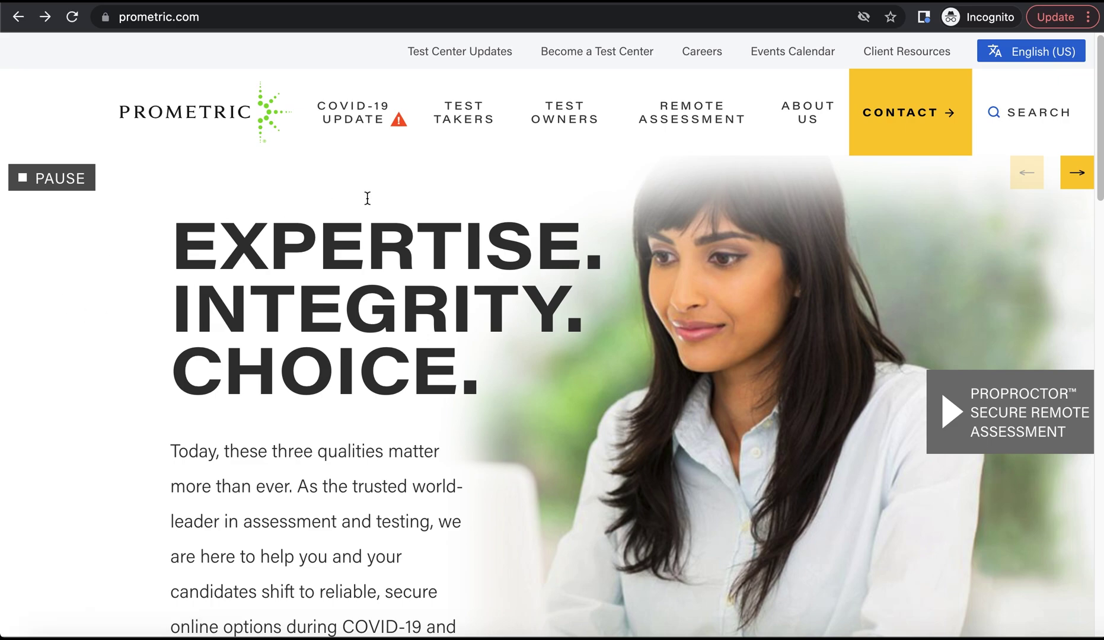
Search Find My Exam for 'ada', open ADA - American Dental Association, and choose Schedule
mouse_move(476, 124)
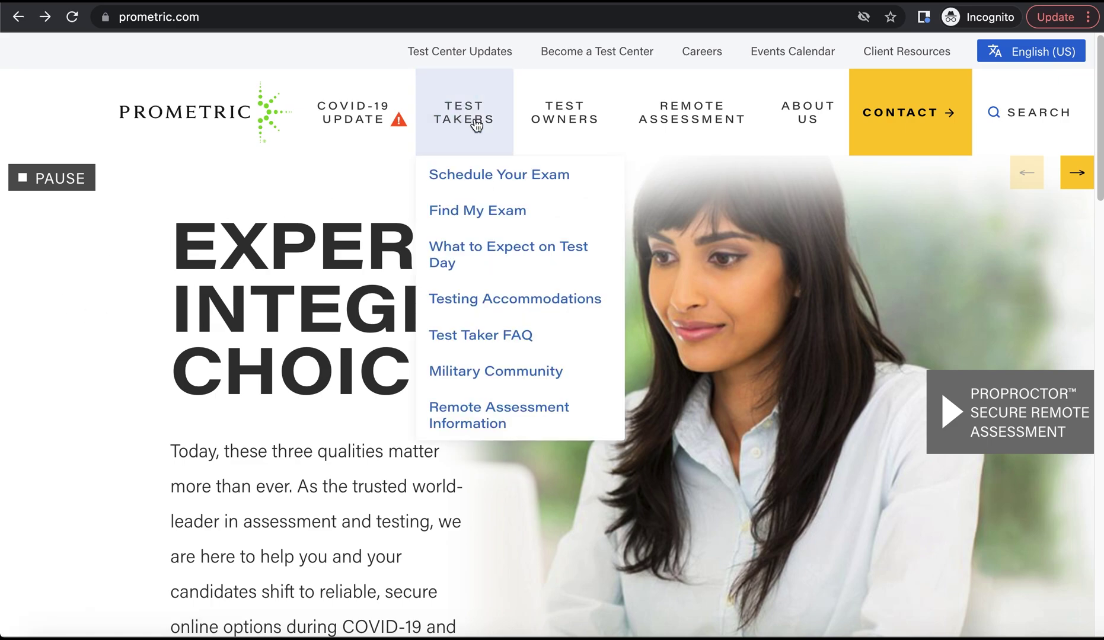
left_click(485, 211)
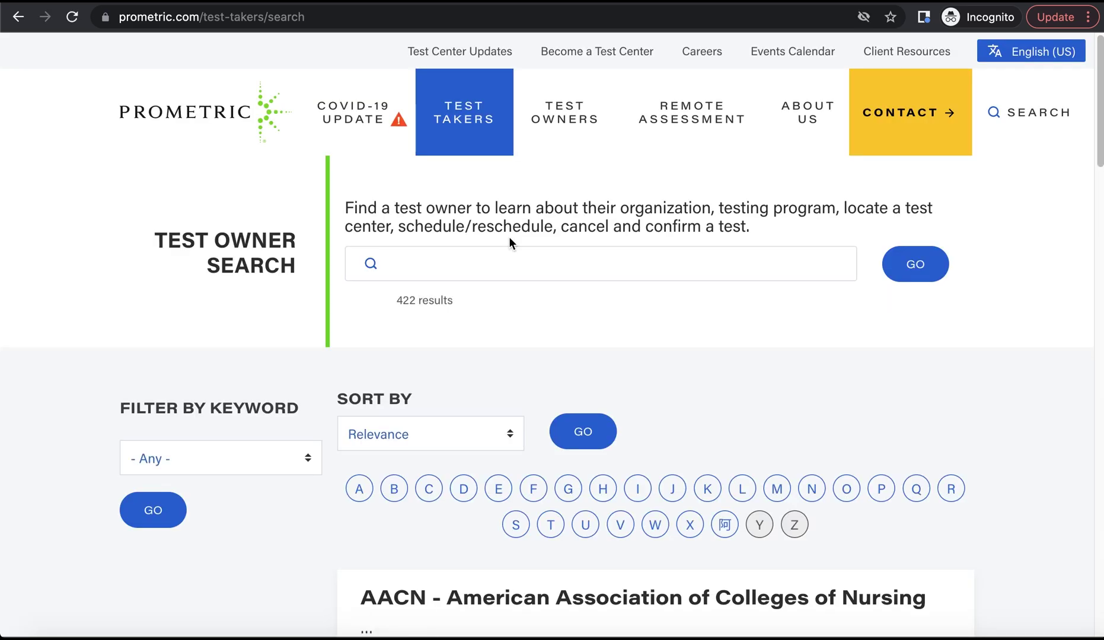
left_click(517, 263)
type("ada")
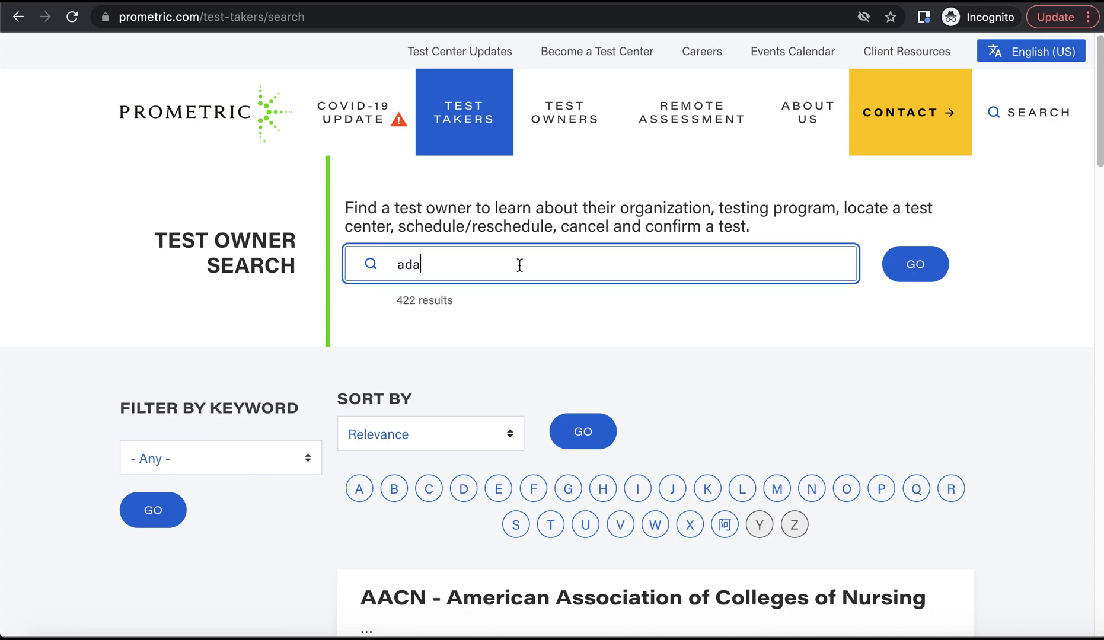
left_click(918, 268)
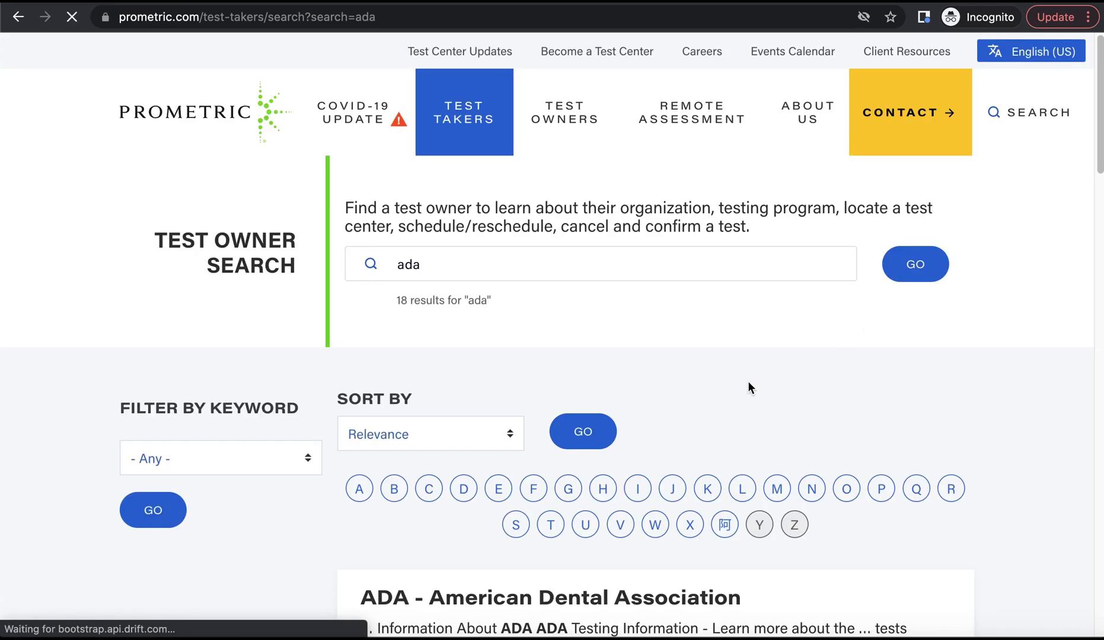
scroll(711, 391, "down", 5)
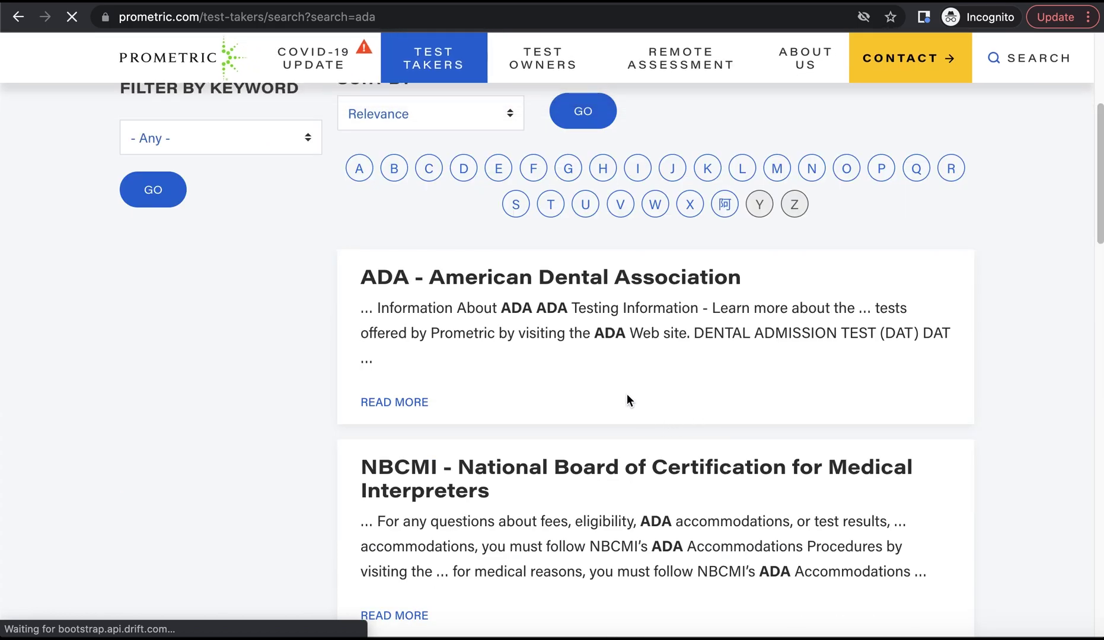
left_click(522, 278)
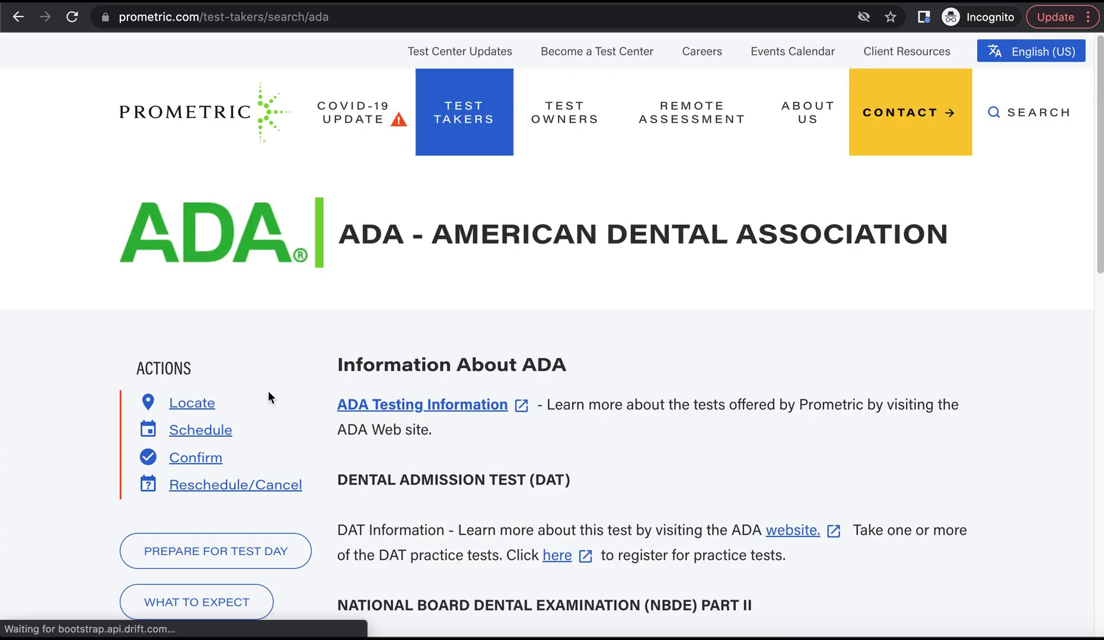
left_click(211, 432)
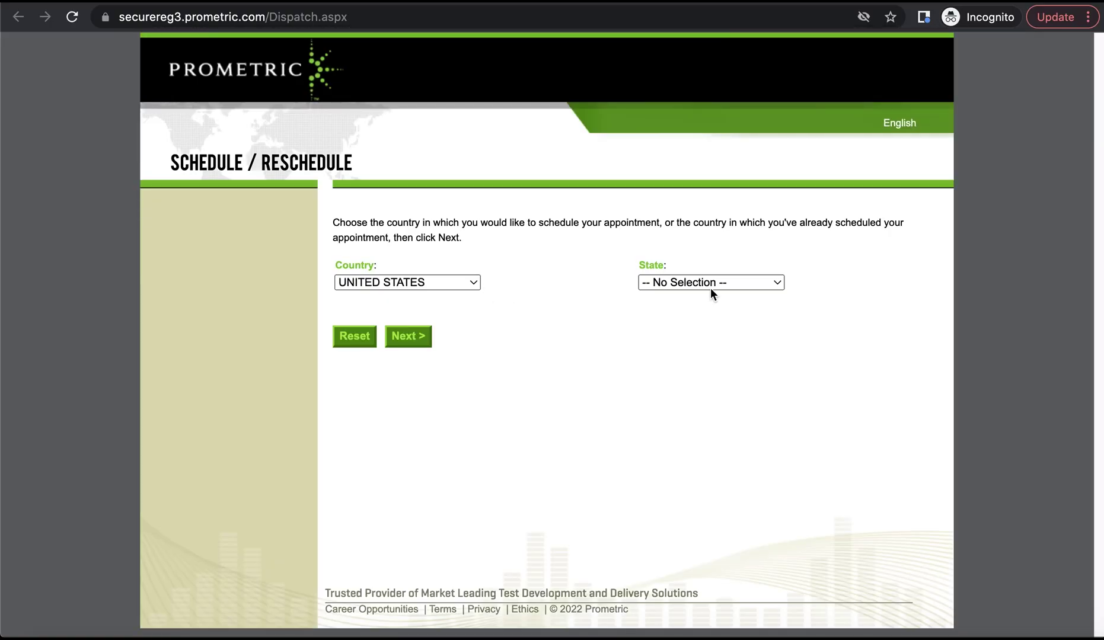
Set the state to California and continue to the Information Review
left_click(713, 284)
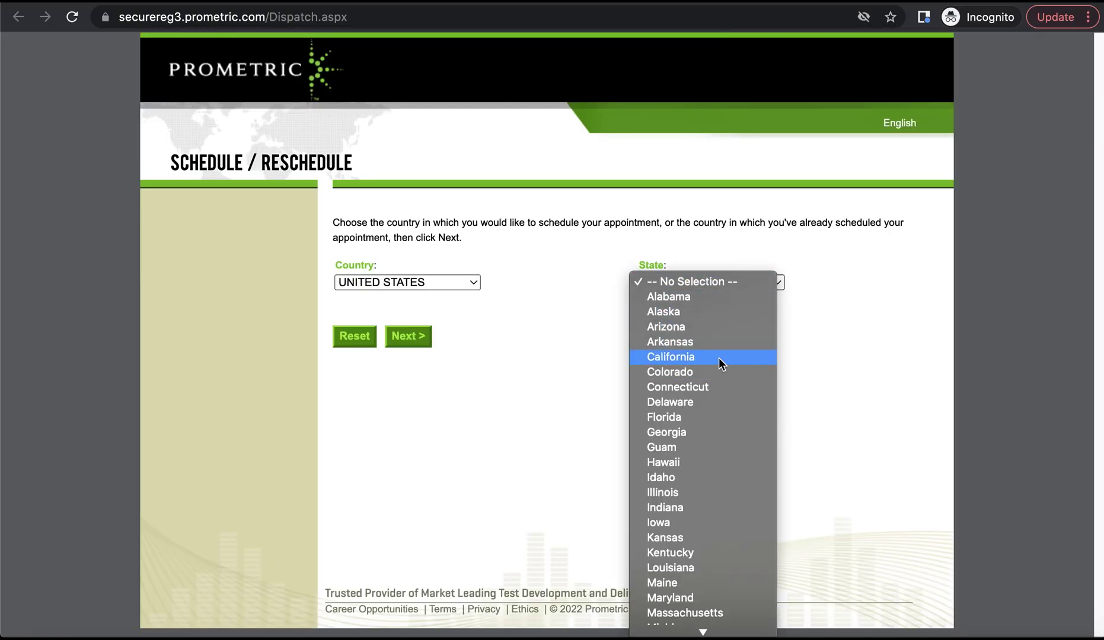
left_click(719, 358)
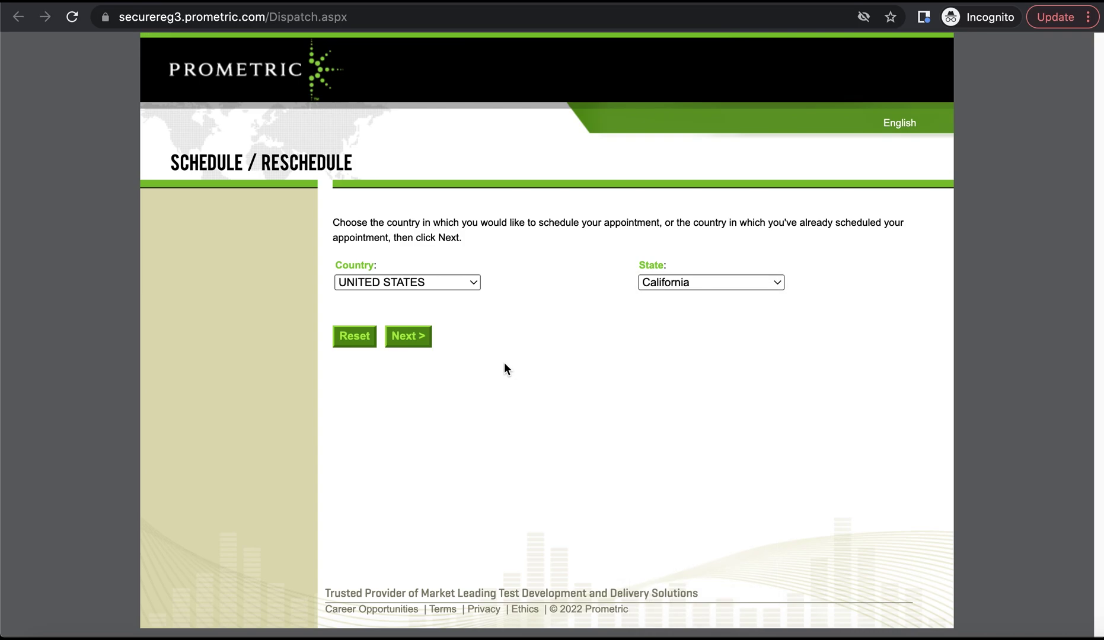
left_click(407, 342)
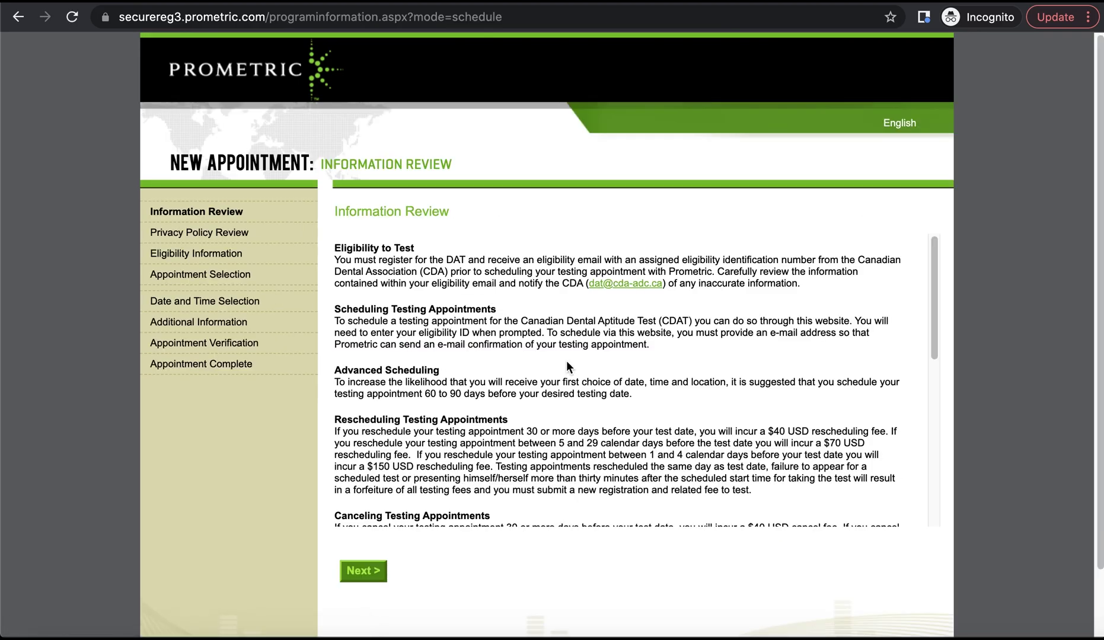
Review the rescheduling terms, including the $70 and $150 late rescheduling fees
left_click_drag(933, 253, 939, 335)
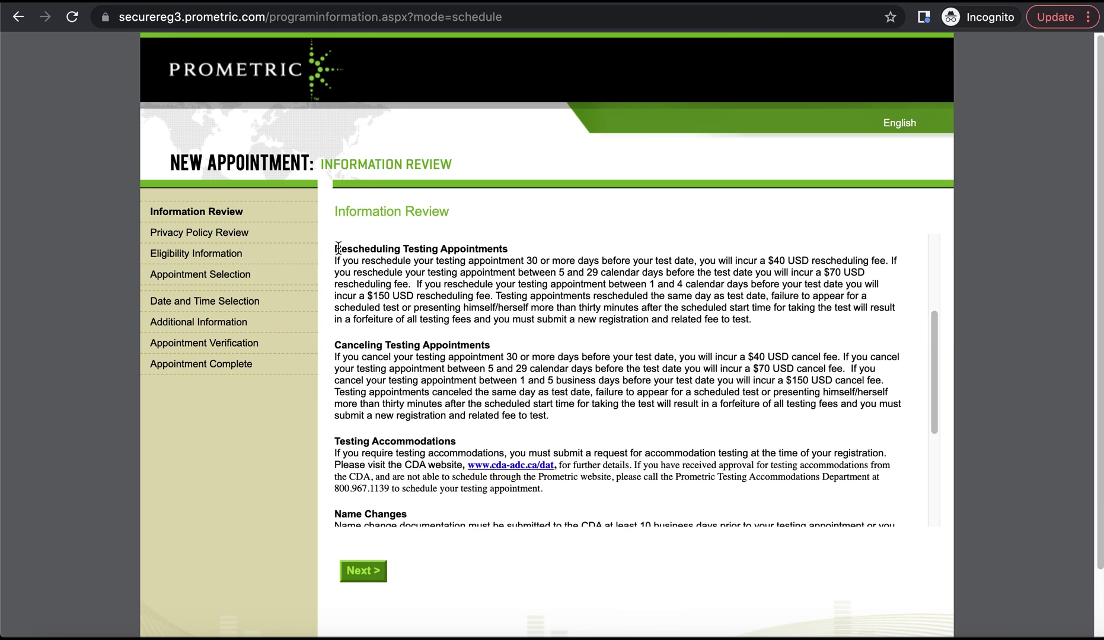
left_click_drag(334, 248, 497, 249)
left_click(611, 287)
left_click_drag(559, 273, 865, 272)
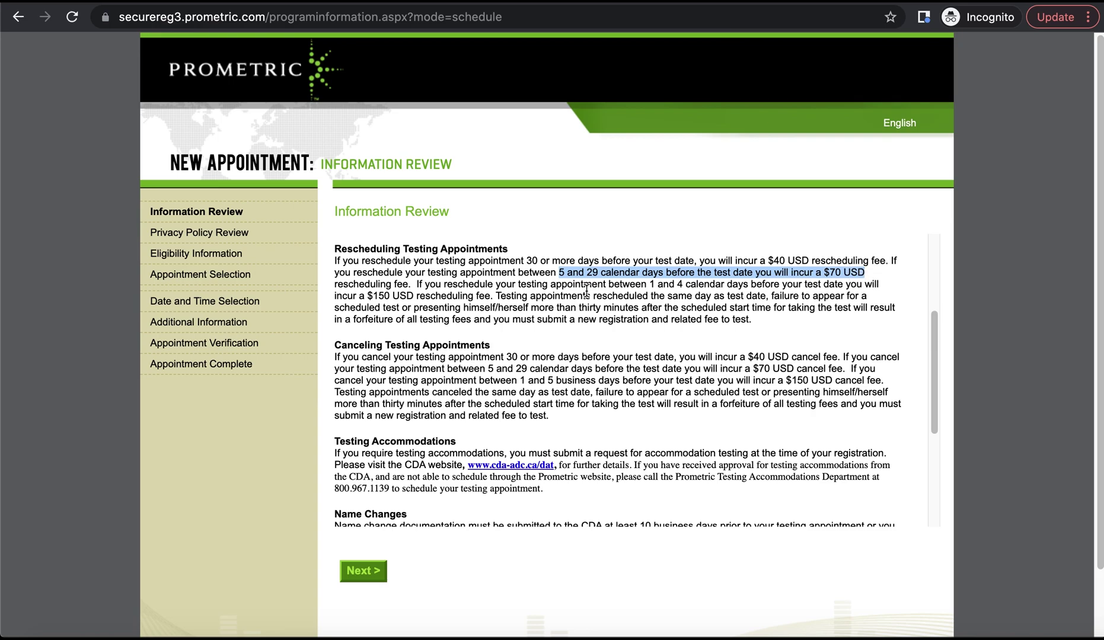
left_click_drag(650, 284, 414, 296)
left_click(795, 331)
scroll(793, 330, "down", 5)
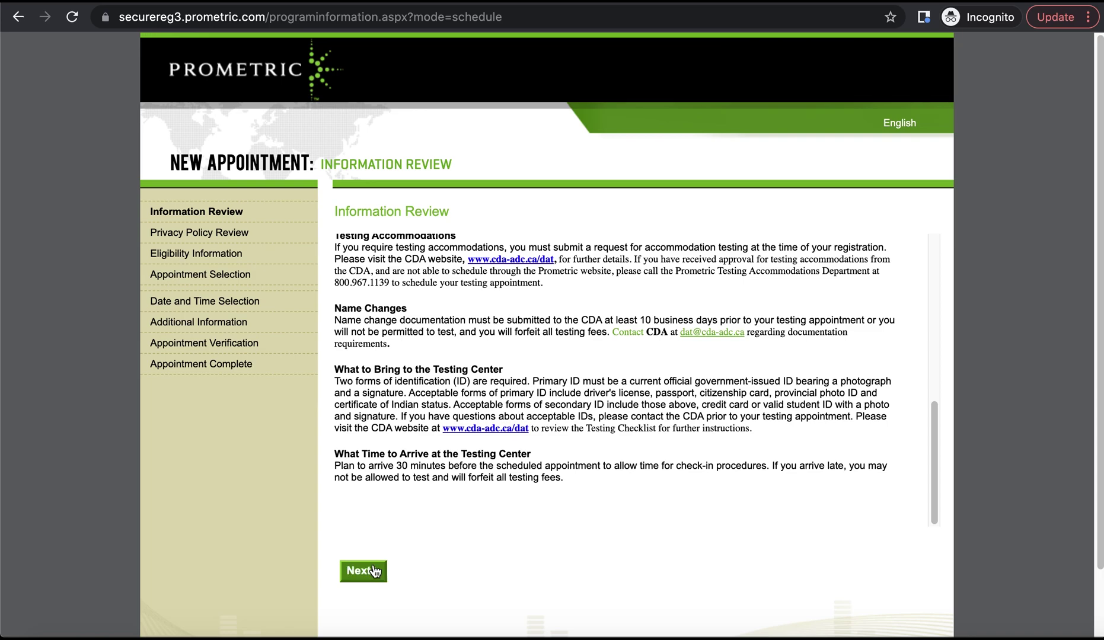
Get past the privacy policy review to the Eligibility Information form's Eligibility ID field
left_click(374, 571)
scroll(910, 252, "down", 3)
left_click(420, 632)
left_click(591, 271)
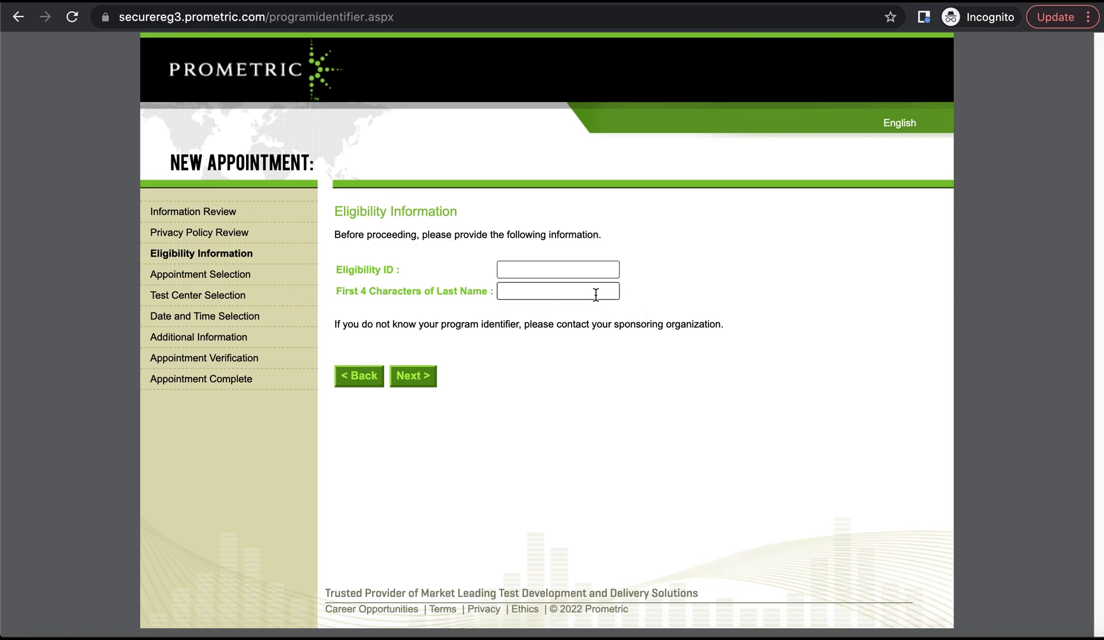